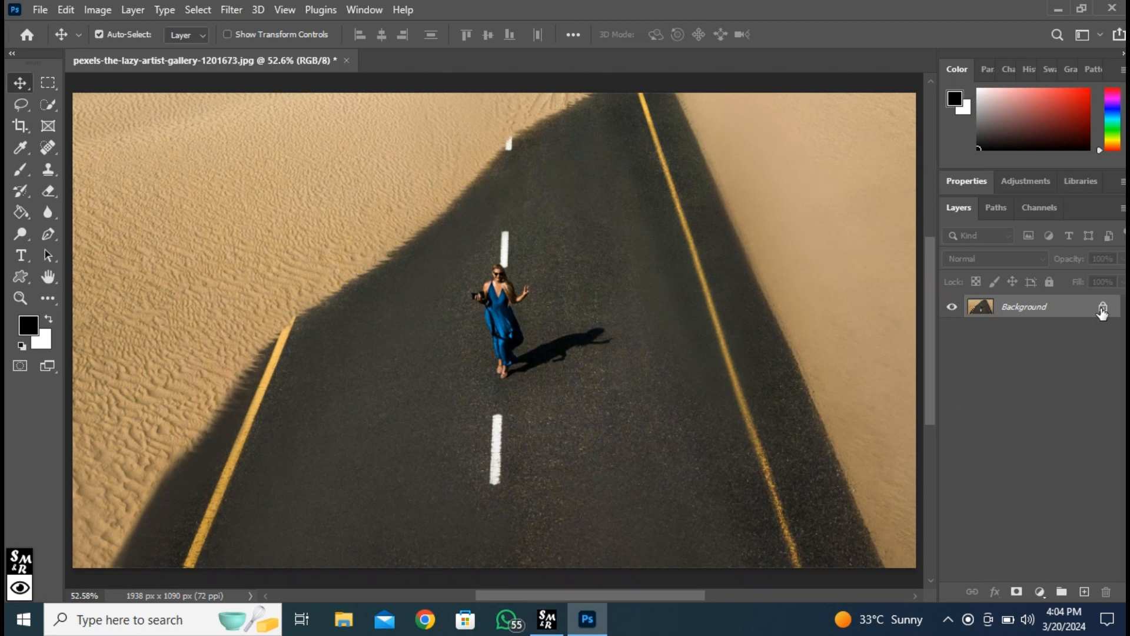
Step: Unlock the Background layer of the road photo and add a new empty layer above it
{"action": "left_click", "coordinate": [1102, 307]}
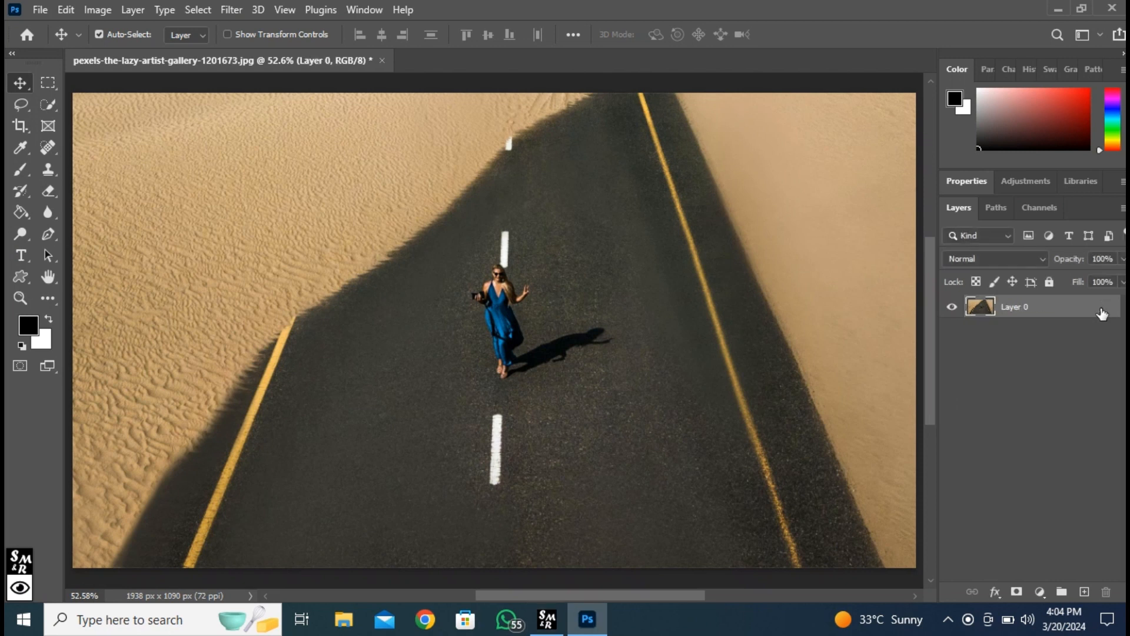
{"action": "left_click", "coordinate": [1085, 592]}
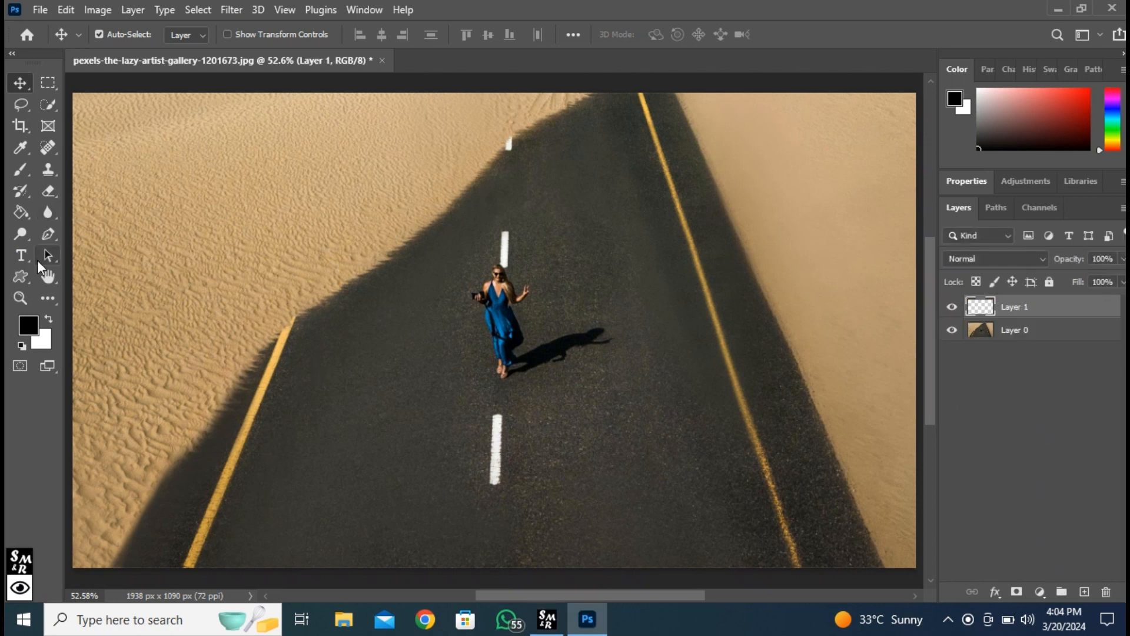
Step: Add centre-aligned horizontal white text "STOP" in Agency FB Bold, 400 pt, over the middle of the road
{"action": "right_click", "coordinate": [20, 259]}
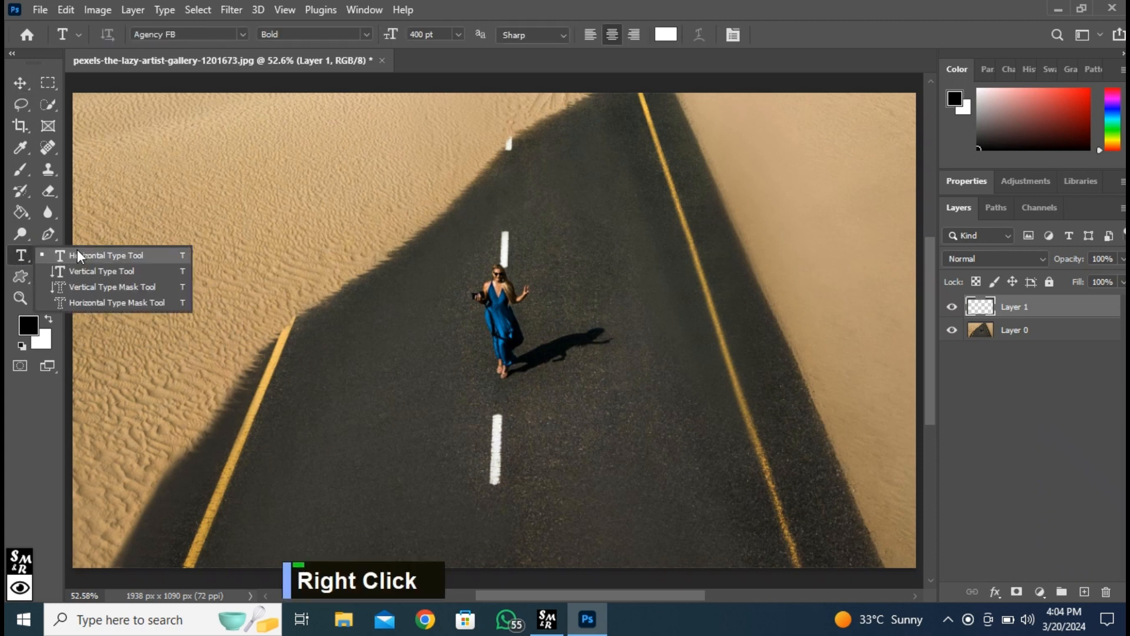
{"action": "left_click", "coordinate": [81, 248]}
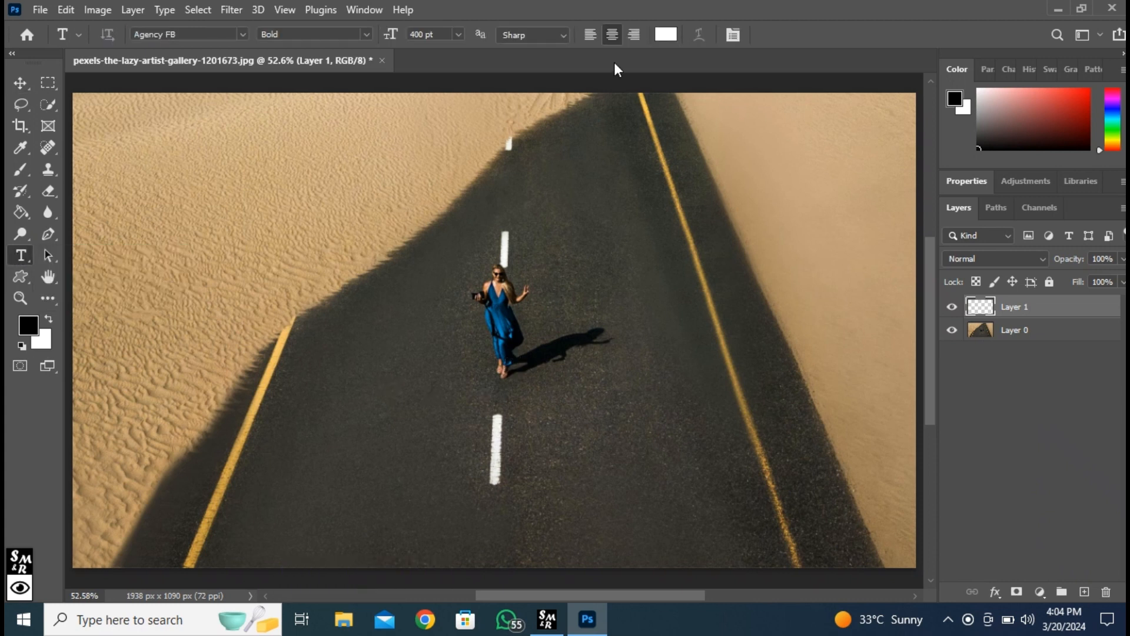
{"action": "left_click", "coordinate": [613, 37]}
{"action": "left_click", "coordinate": [502, 411]}
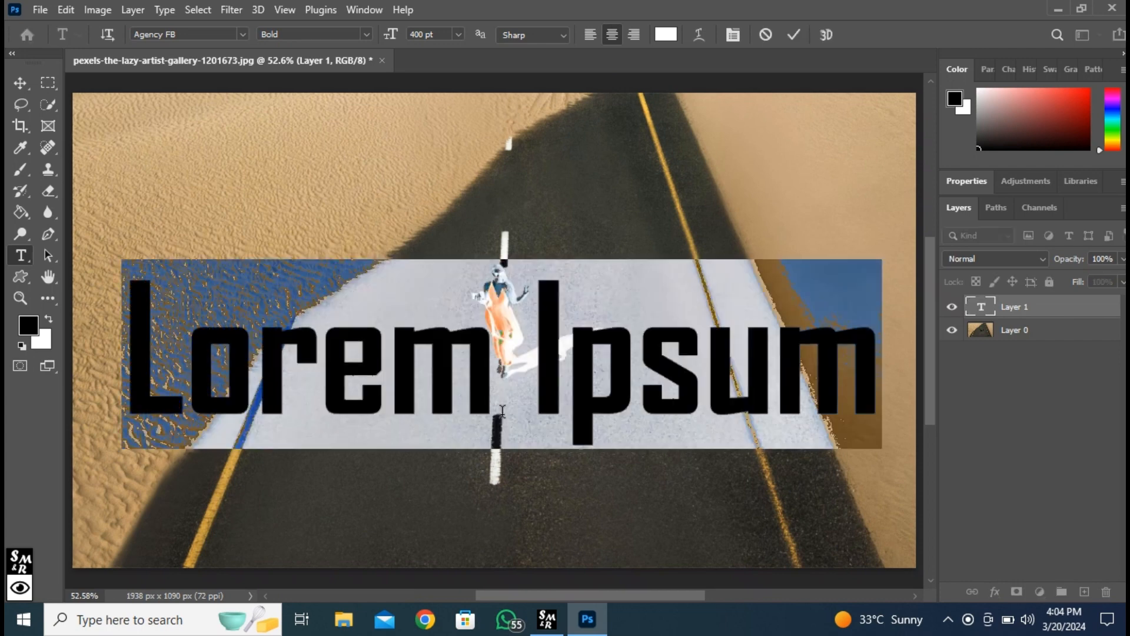
{"action": "type", "text": "ST"}
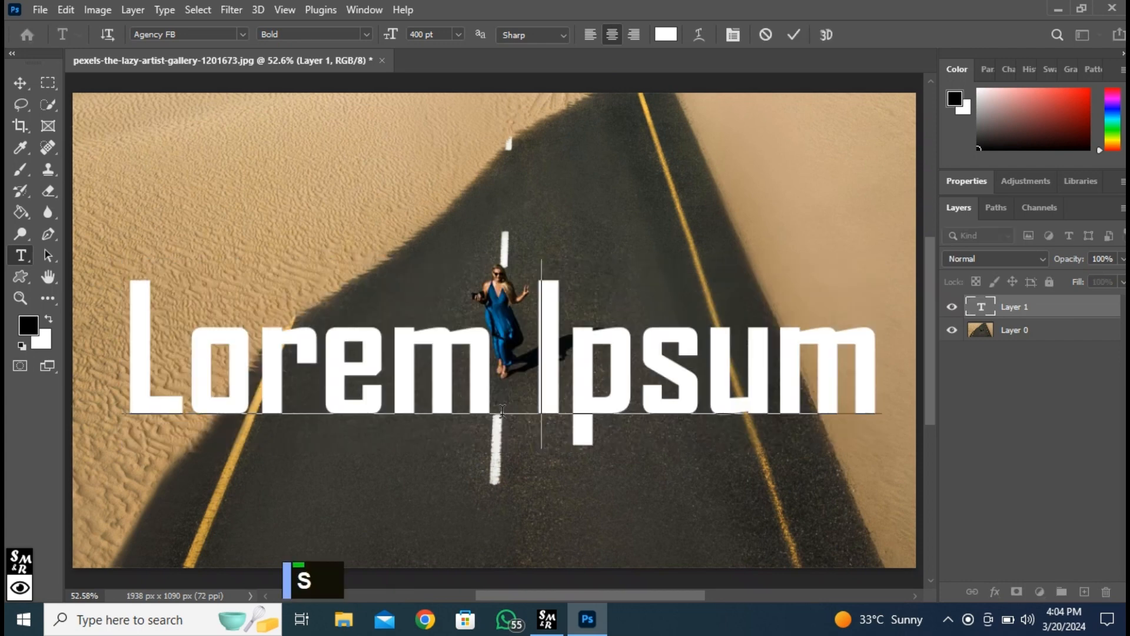
{"action": "type", "text": "O"}
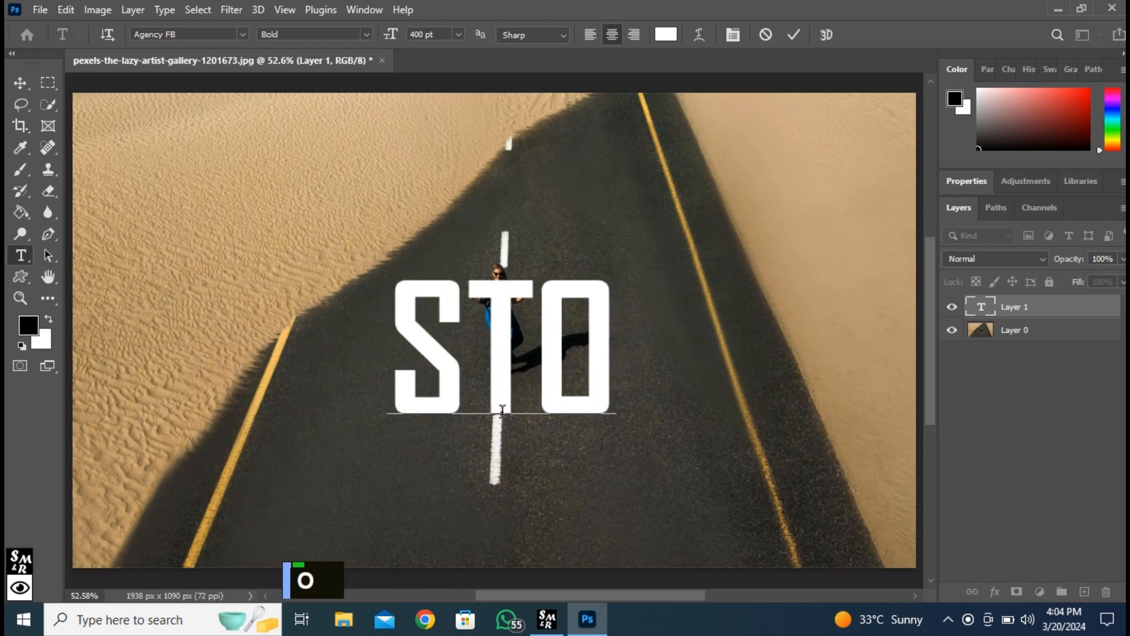
{"action": "type", "text": "P"}
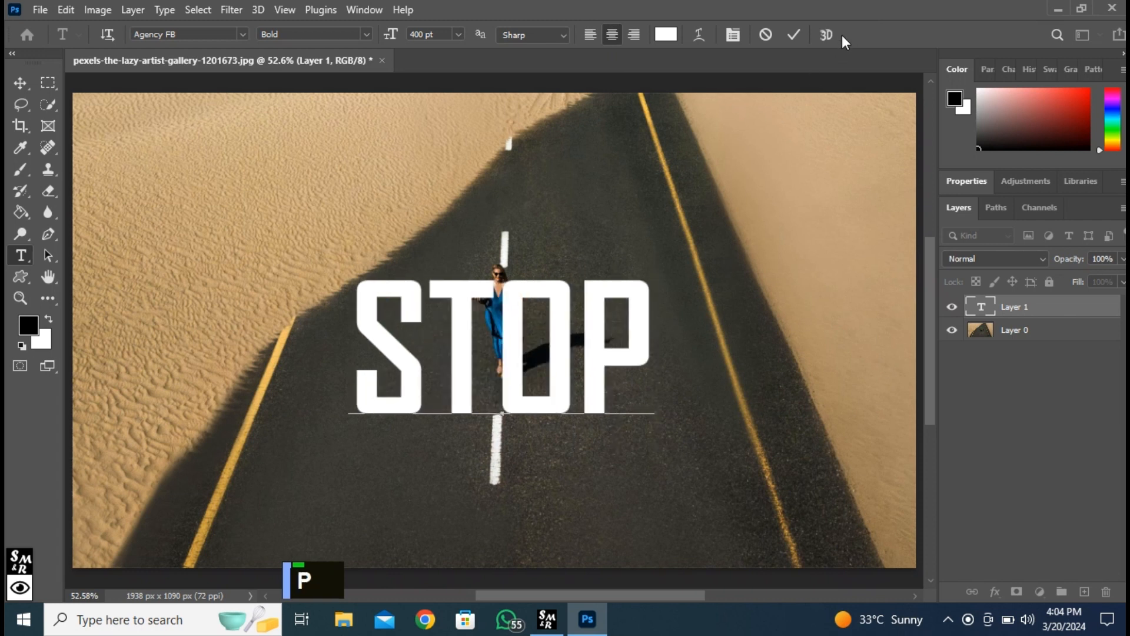
{"action": "left_click", "coordinate": [793, 35]}
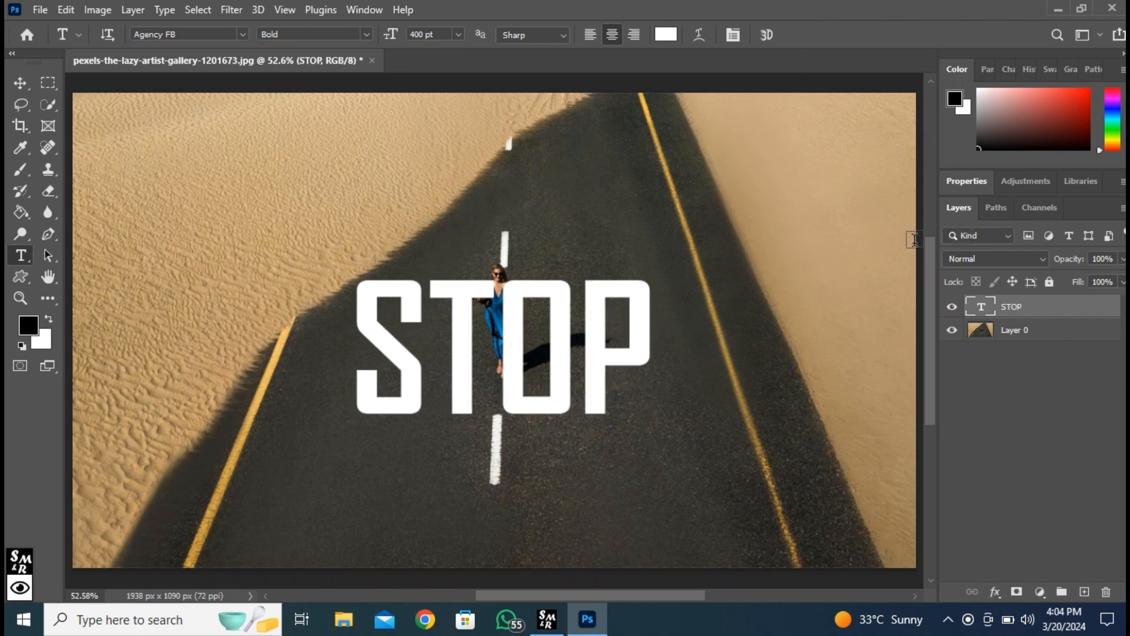
Step: Select the pixels of the STOP text layer and copy them to the clipboard
{"action": "right_click", "coordinate": [978, 306]}
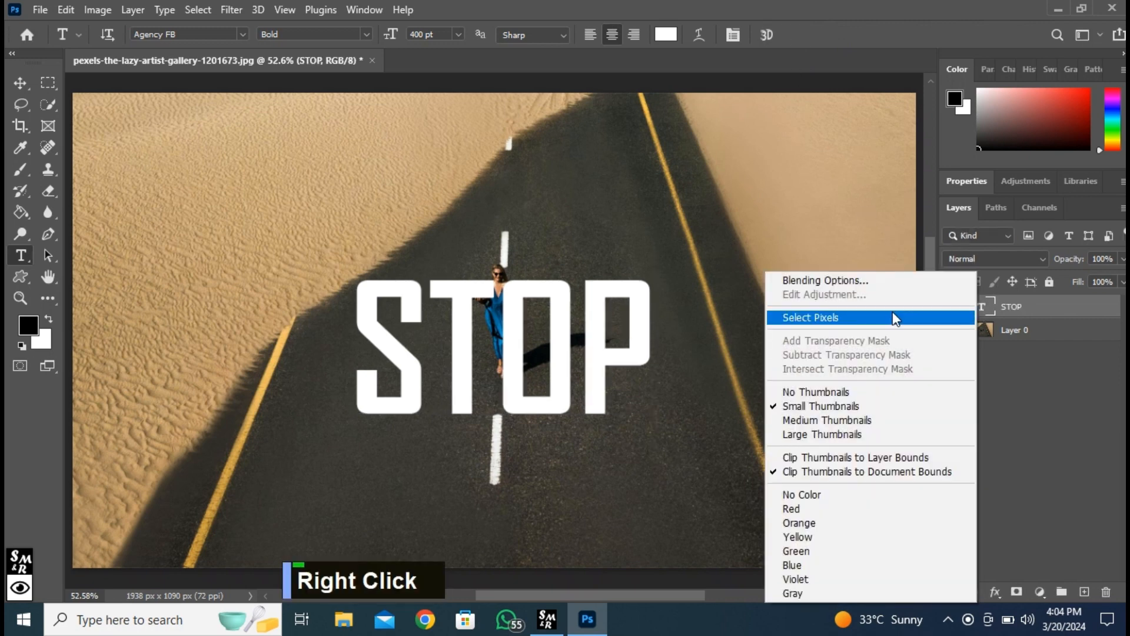
{"action": "left_click", "coordinate": [895, 318]}
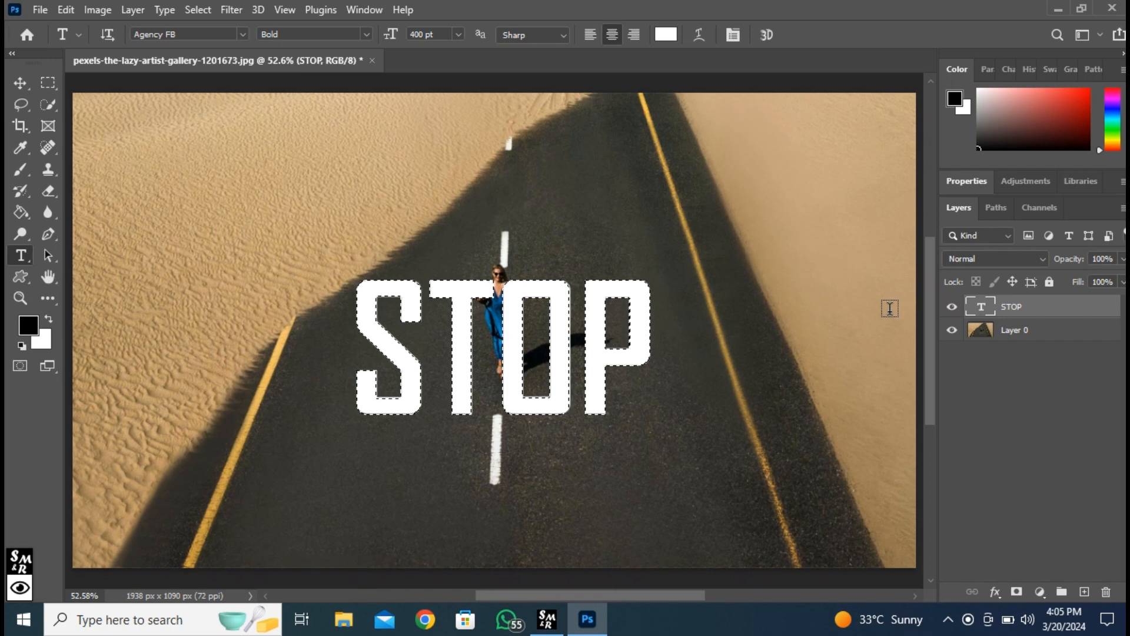
{"action": "key", "text": "ctrl+c"}
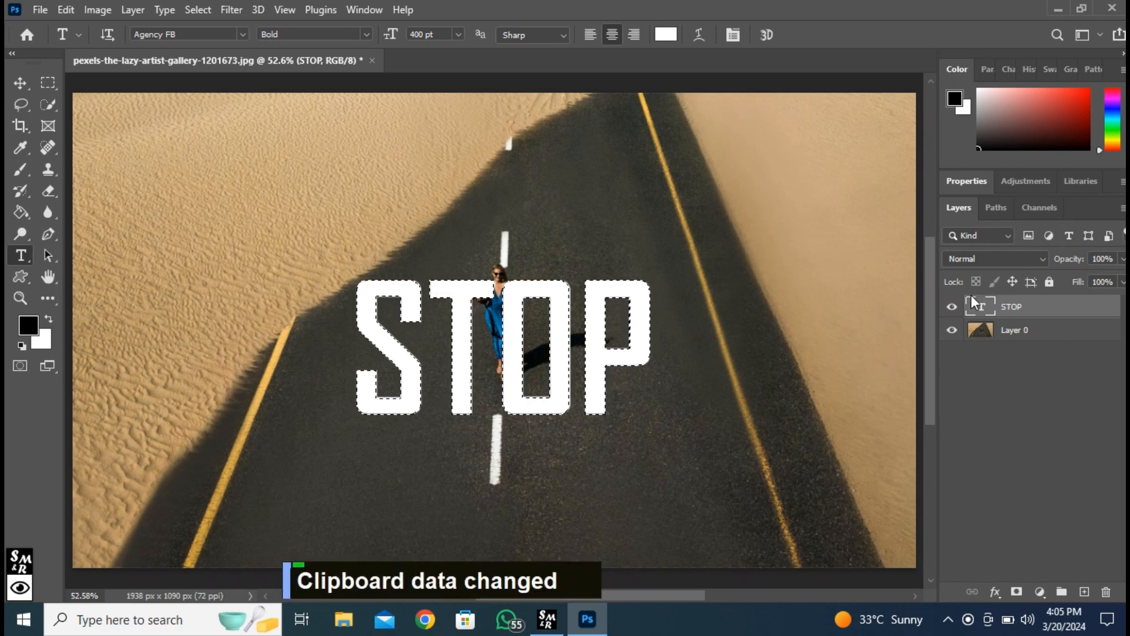
Step: Hide the STOP text layer, add a new empty layer above it and clear the selection
{"action": "left_click", "coordinate": [951, 306]}
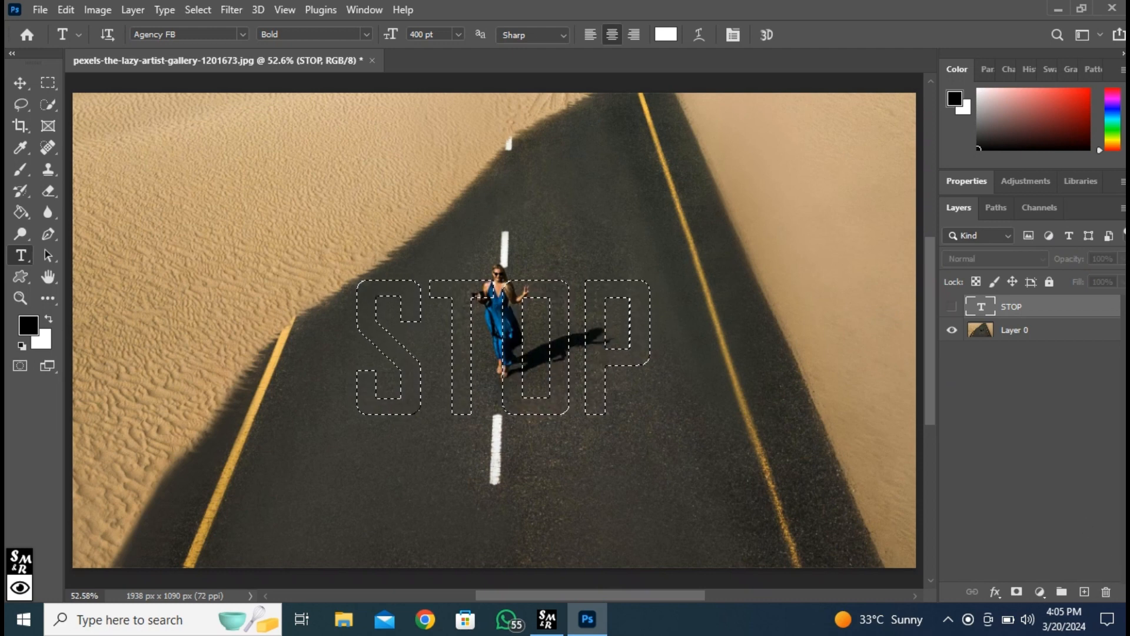
{"action": "left_click", "coordinate": [1085, 591]}
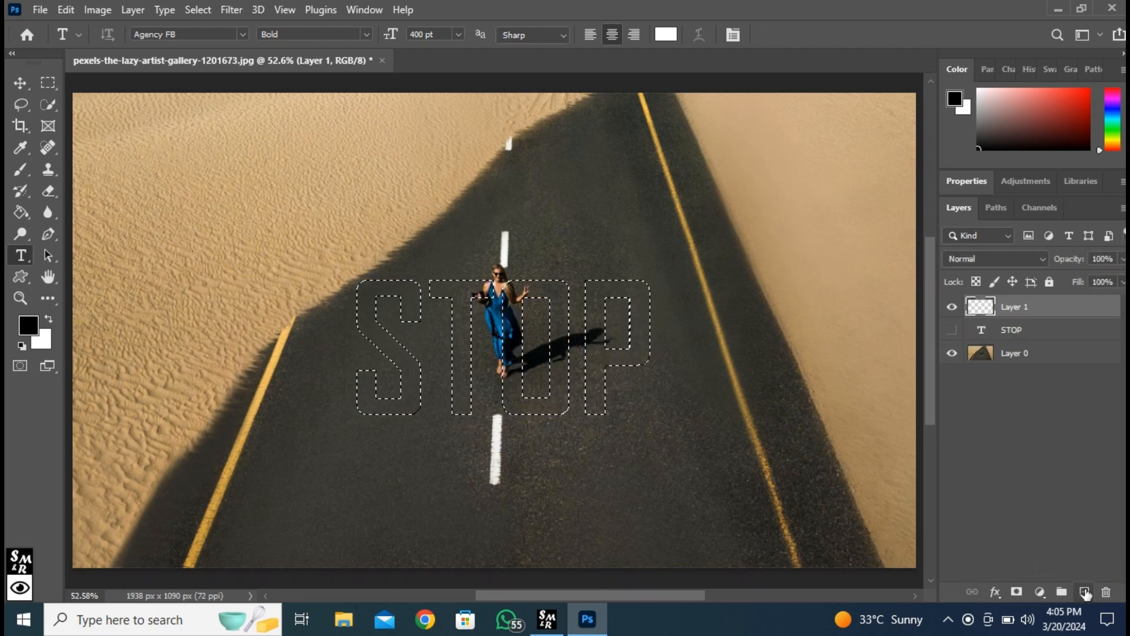
{"action": "key", "text": "ctrl+d"}
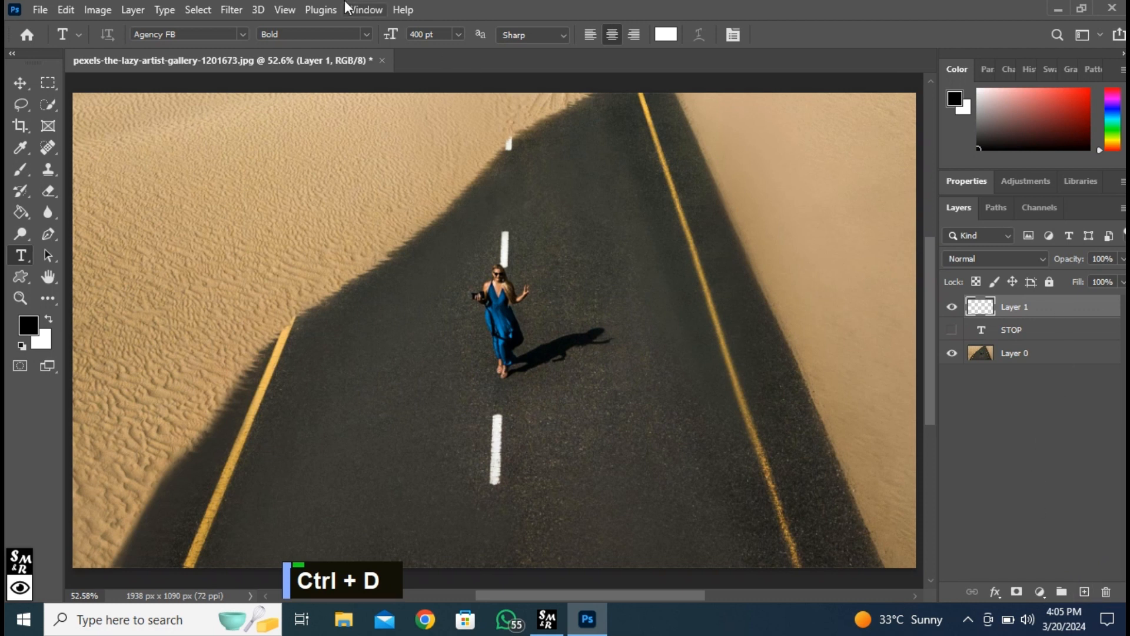
Step: In the Vanishing Point filter, create a four-corner perspective plane along the road's yellow side lines, extending below the photo's lower edge
{"action": "left_click", "coordinate": [231, 11]}
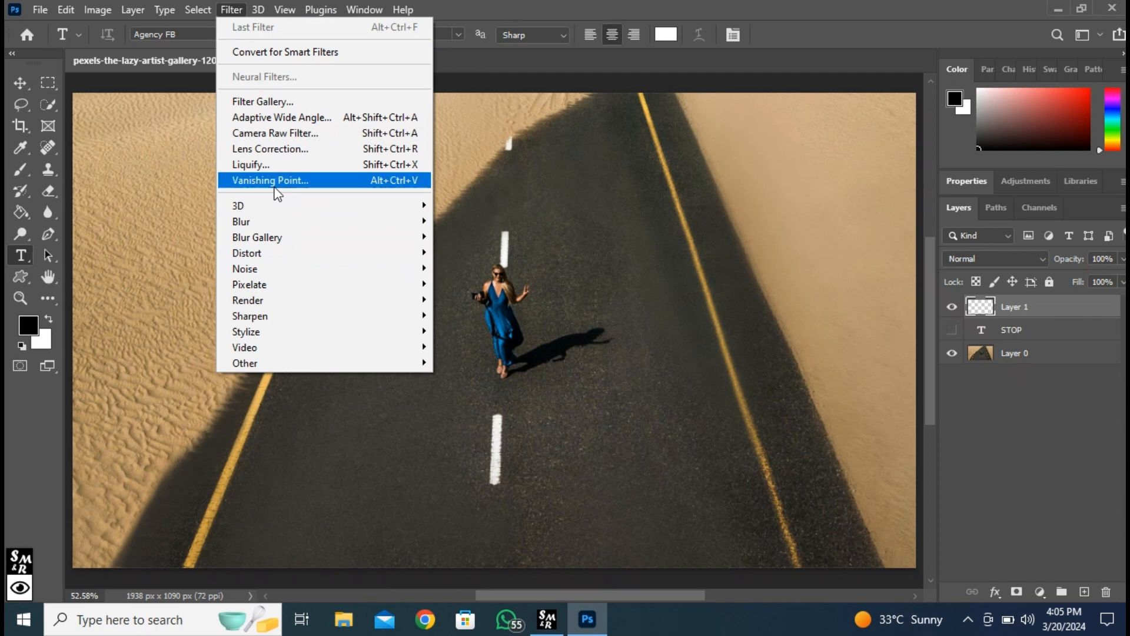
{"action": "left_click", "coordinate": [275, 180]}
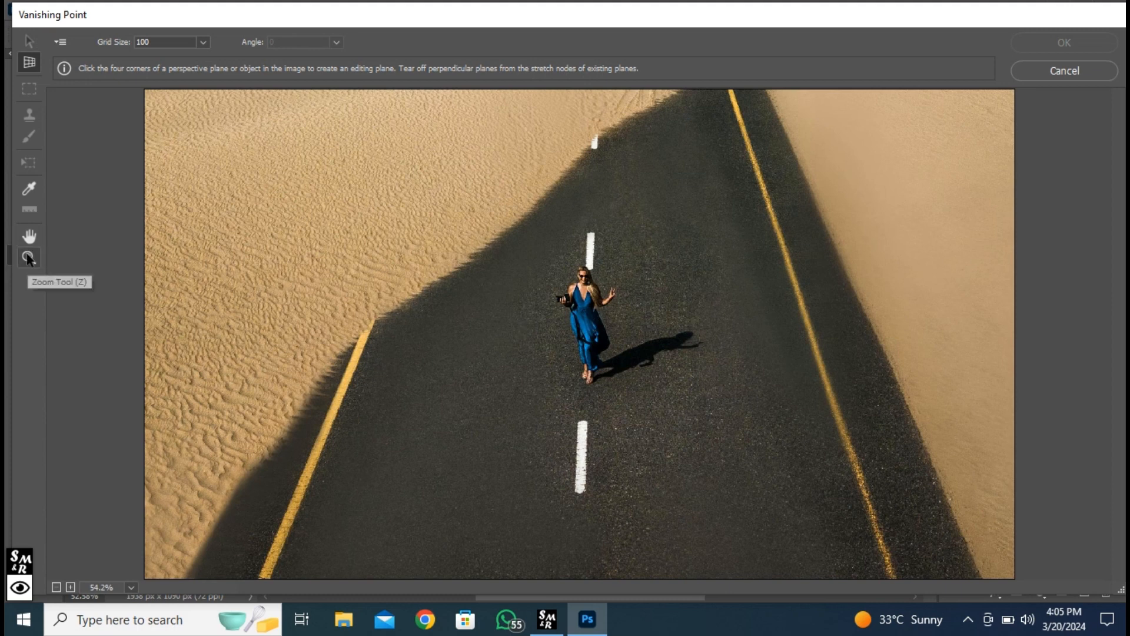
{"action": "left_click", "coordinate": [29, 258]}
{"action": "key", "text": "alt"}
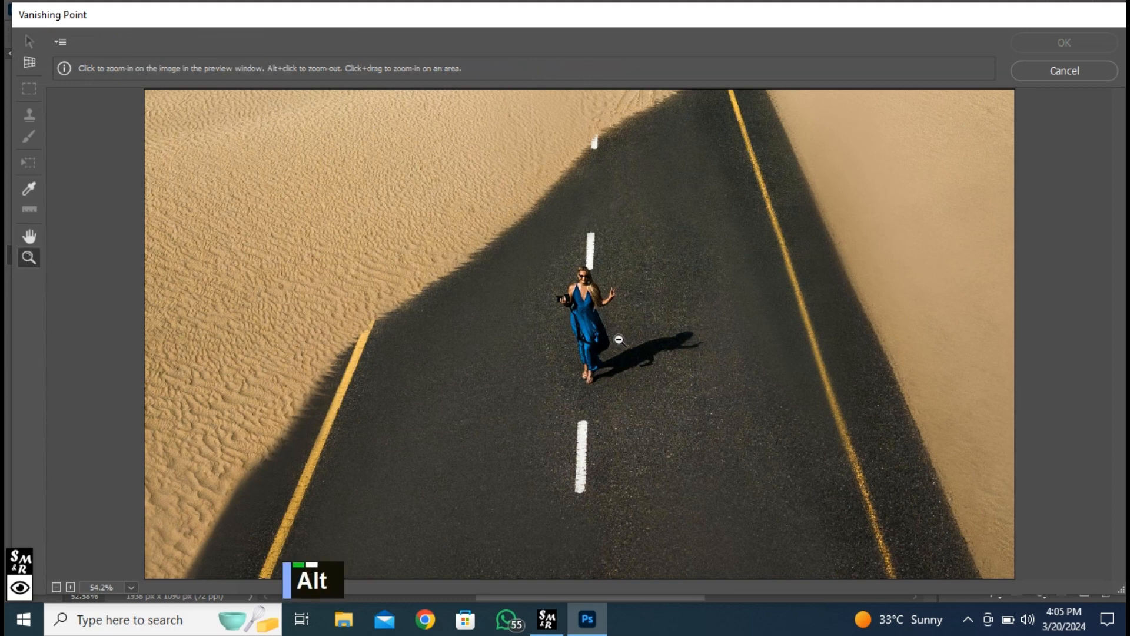
{"action": "left_click", "coordinate": [592, 365], "text": "alt"}
{"action": "left_click", "coordinate": [592, 365], "text": "alt"}
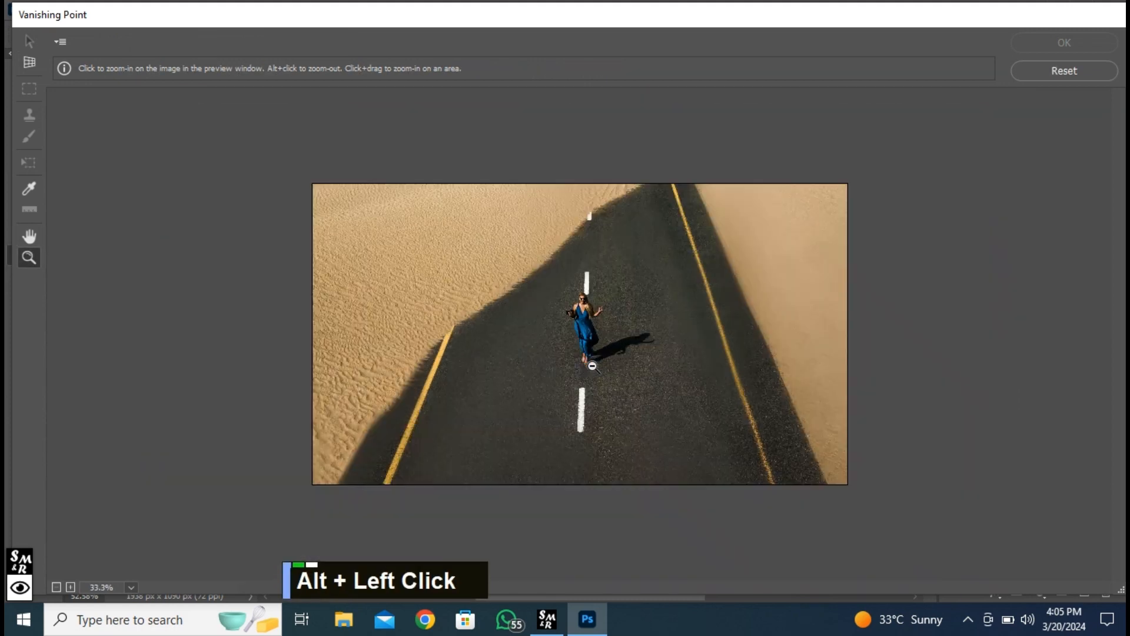
{"action": "scroll", "coordinate": [592, 365], "scroll_direction": "down", "scroll_amount": 1}
{"action": "left_click", "coordinate": [580, 369], "text": "alt"}
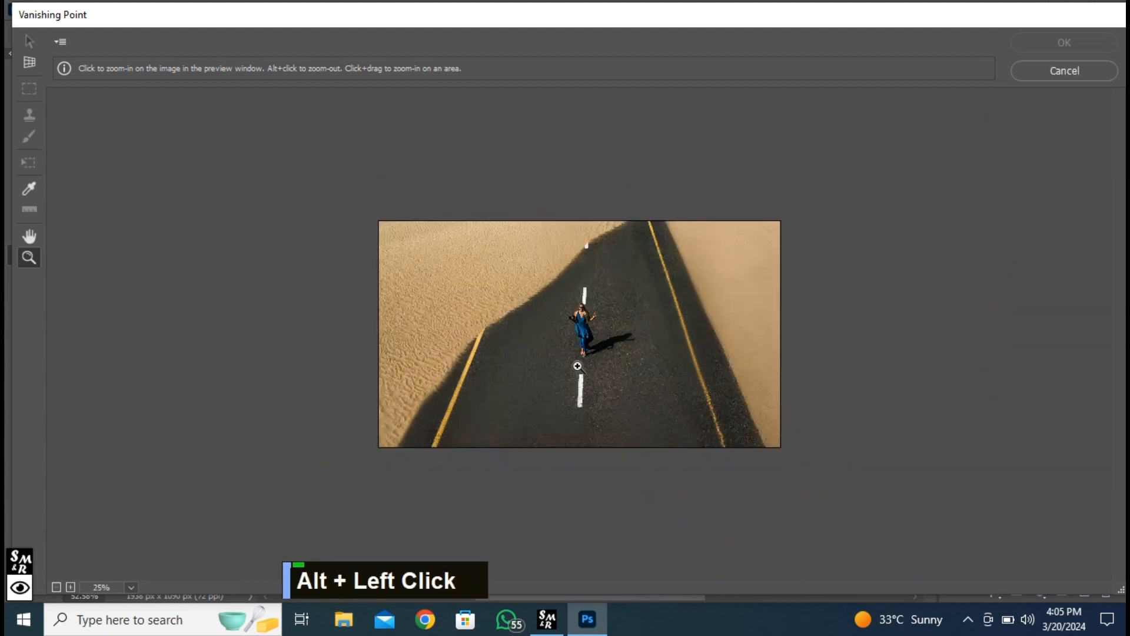
{"action": "left_click", "coordinate": [28, 61]}
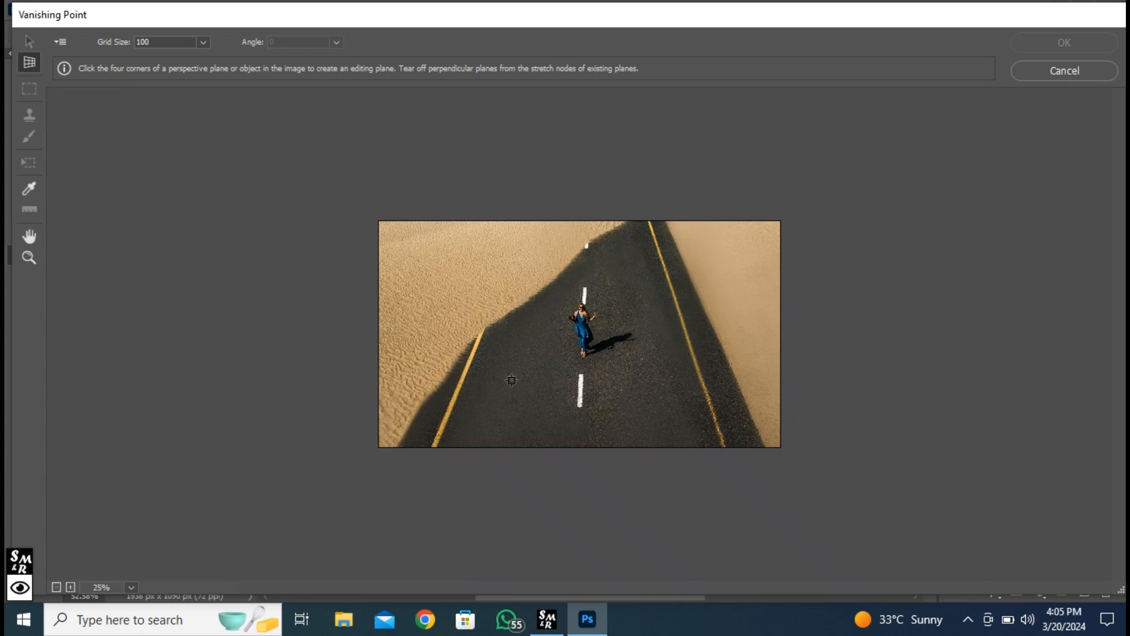
{"action": "left_click", "coordinate": [478, 337]}
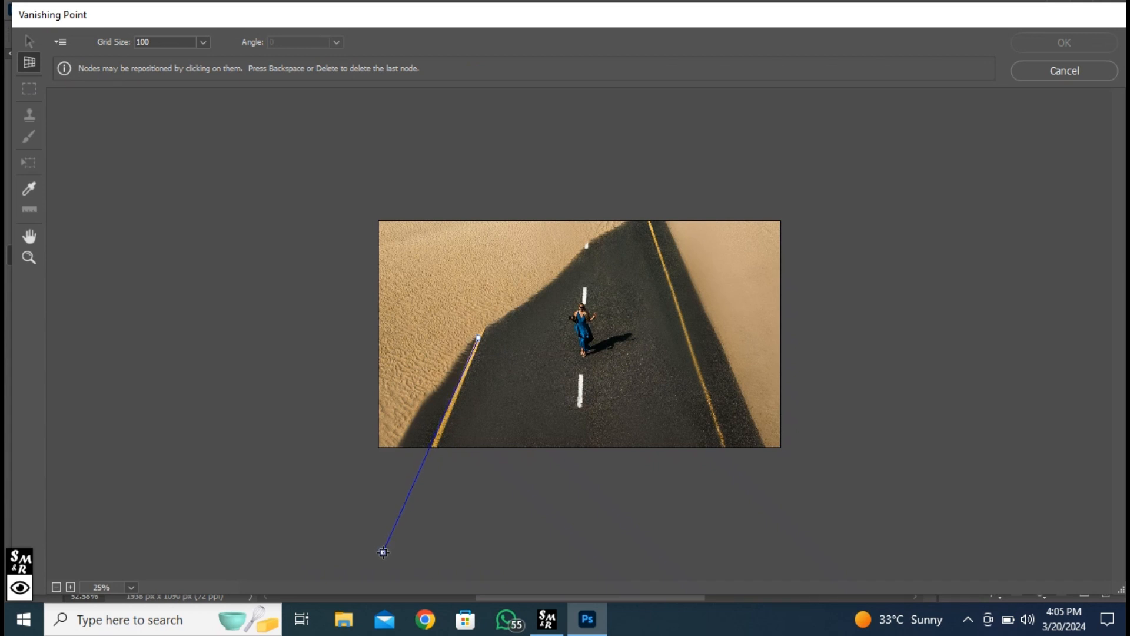
{"action": "left_click", "coordinate": [383, 552]}
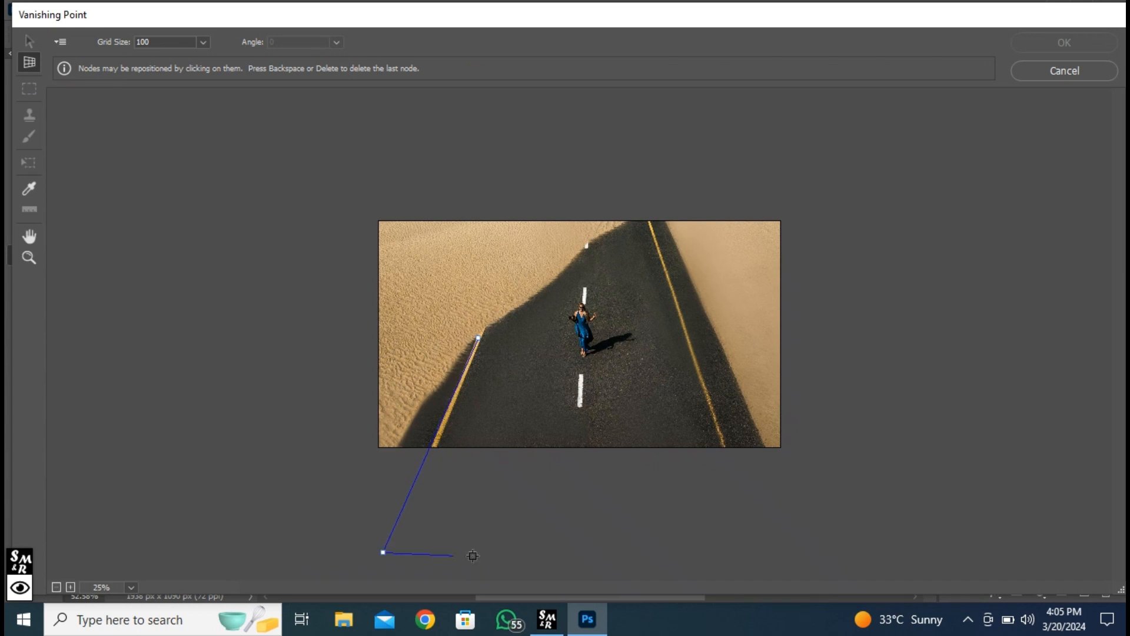
{"action": "left_click", "coordinate": [768, 549]}
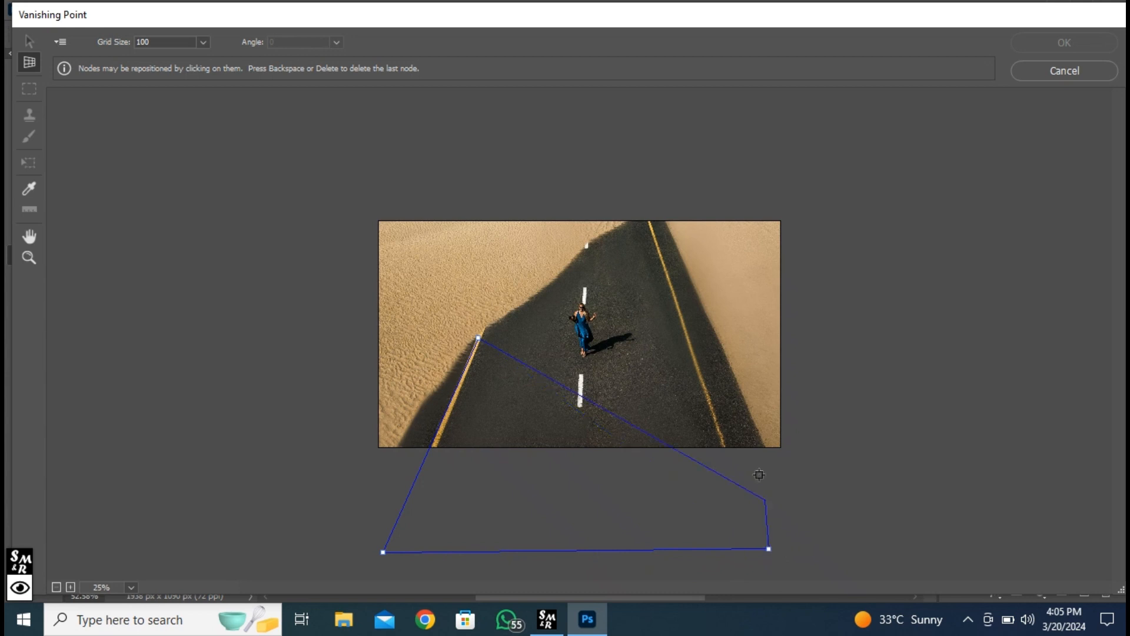
{"action": "left_click", "coordinate": [690, 335]}
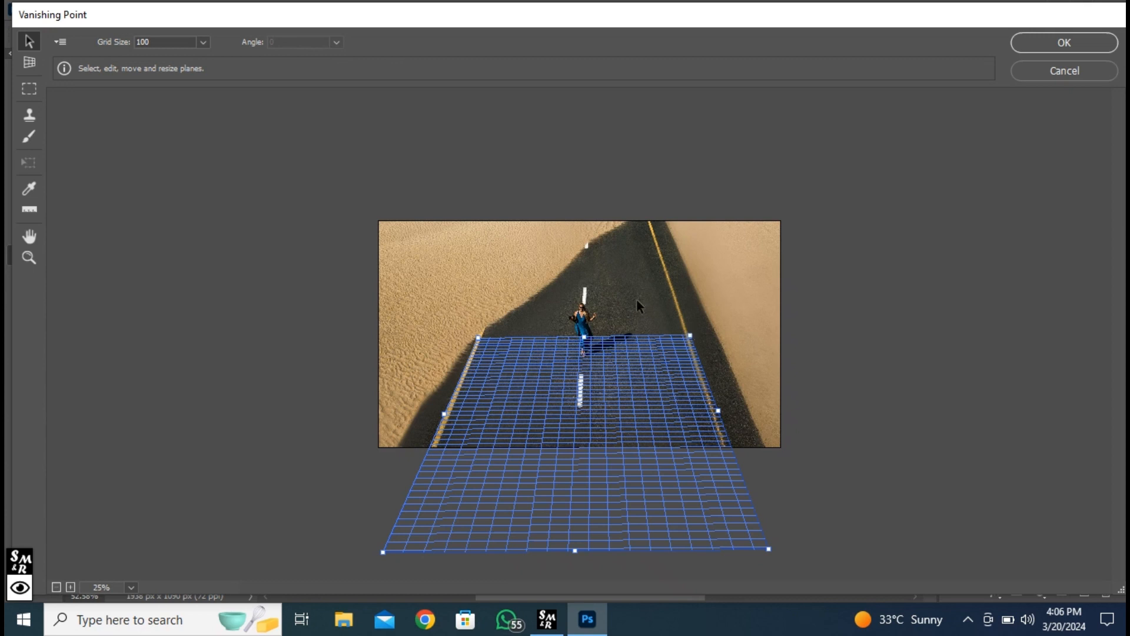
Step: Paste the copied STOP text into the perspective plane, shrink it to fit between the yellow lines and place it in front of the woman
{"action": "key", "text": "ctrl+v"}
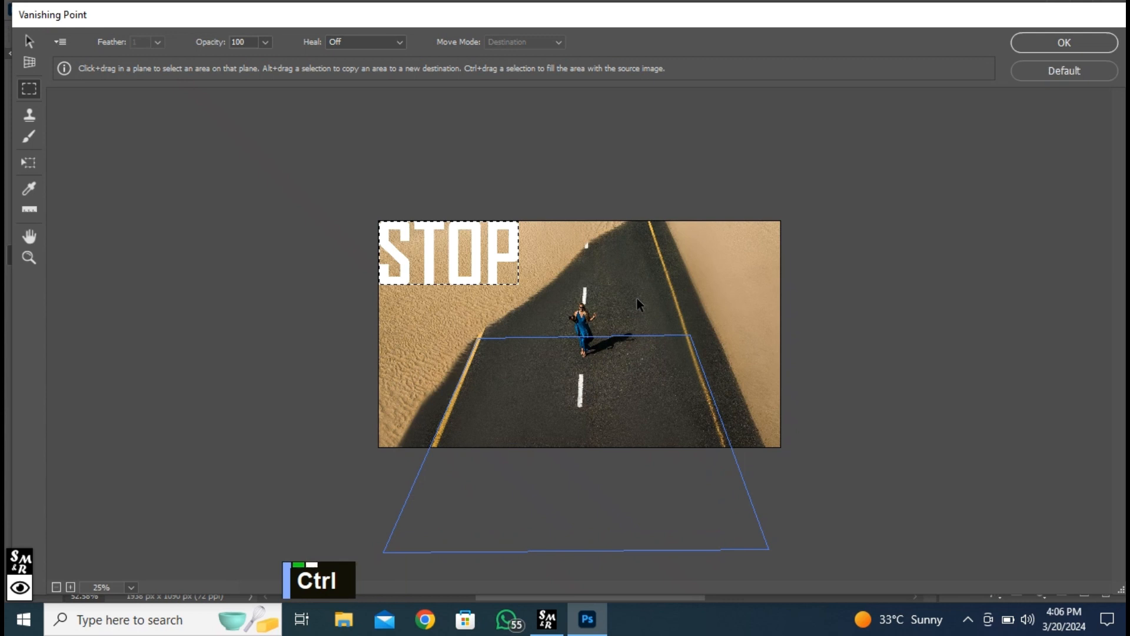
{"action": "key", "text": "ctrl+t"}
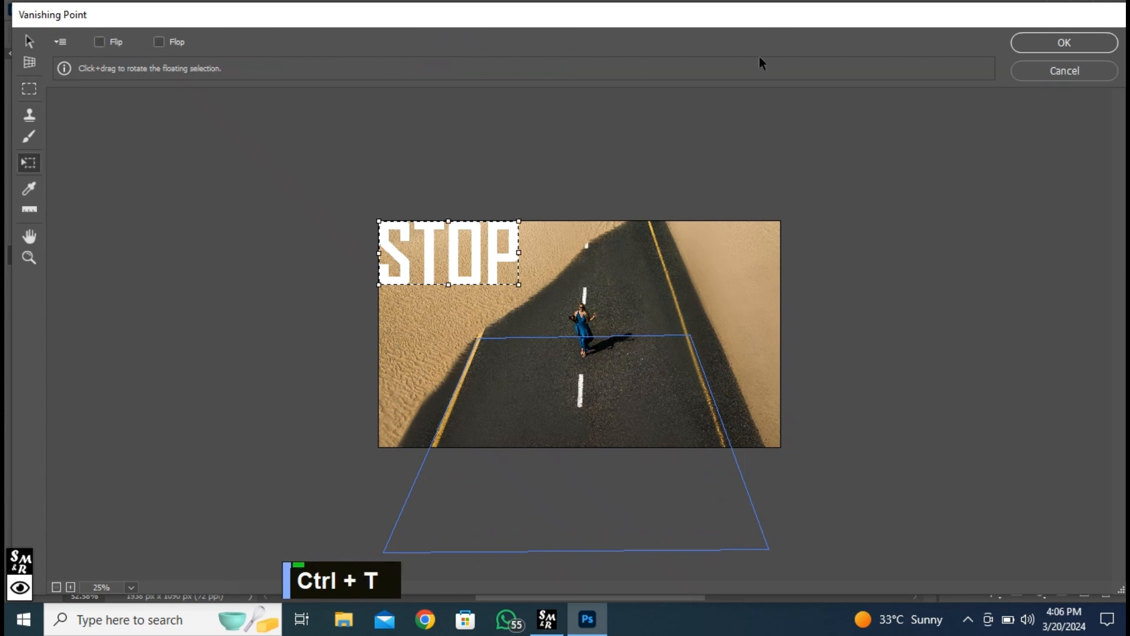
{"action": "left_click_drag", "start_coordinate": [494, 238], "coordinate": [648, 402]}
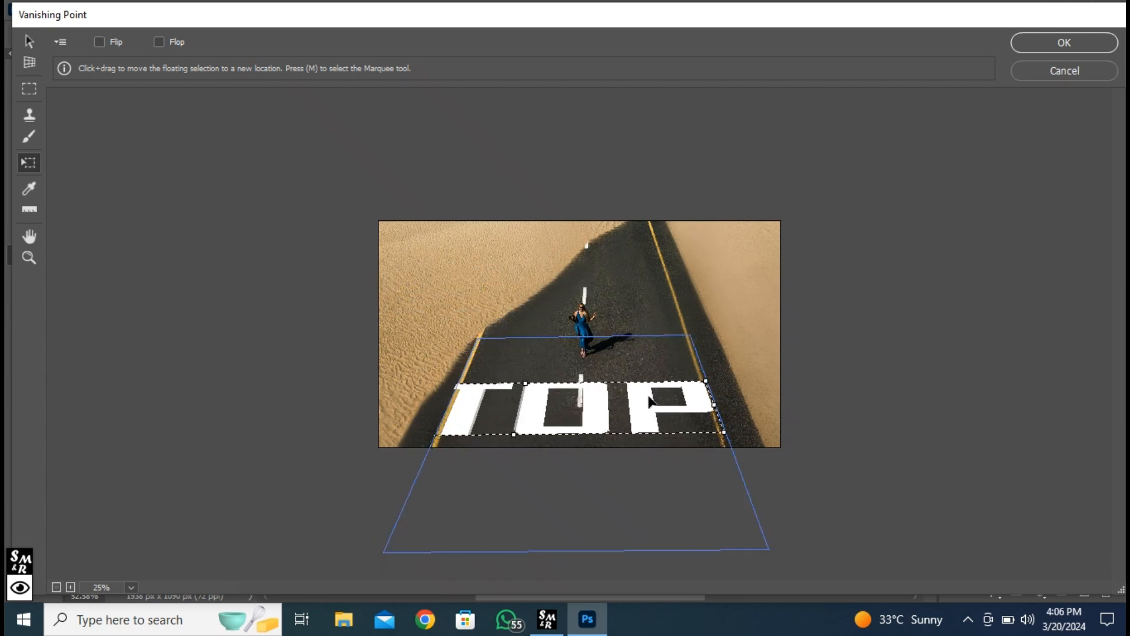
{"action": "left_click_drag", "start_coordinate": [722, 431], "coordinate": [559, 416]}
{"action": "left_click_drag", "start_coordinate": [486, 395], "coordinate": [603, 399]}
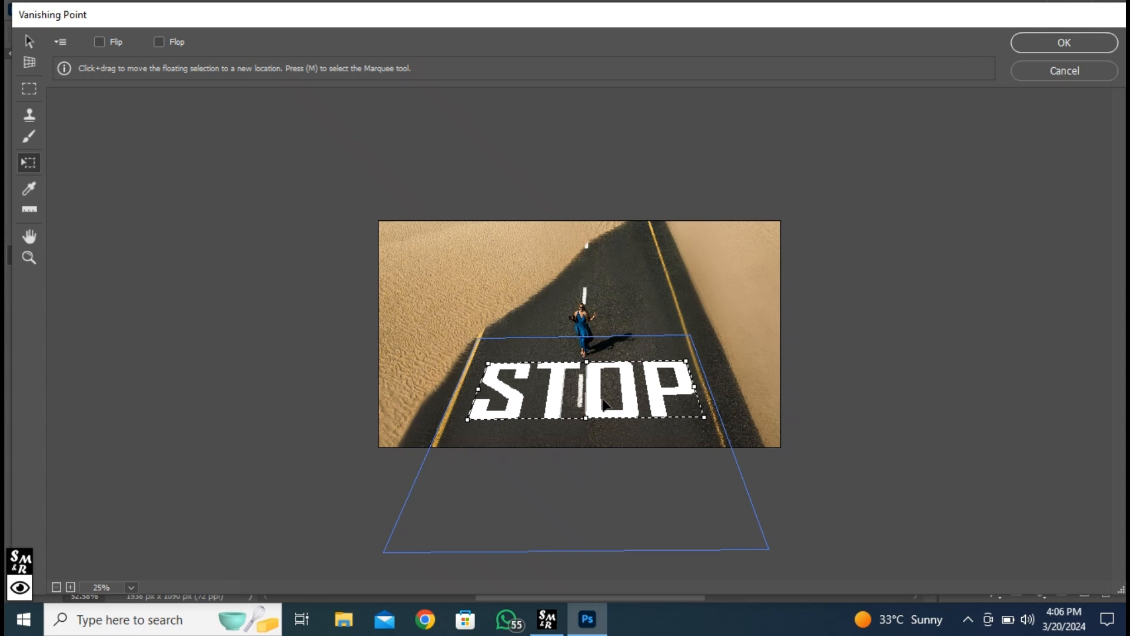
Step: Nudge the STOP text slightly left to centre it on the road and apply the Vanishing Point filter
{"action": "left_click_drag", "start_coordinate": [603, 399], "coordinate": [601, 398]}
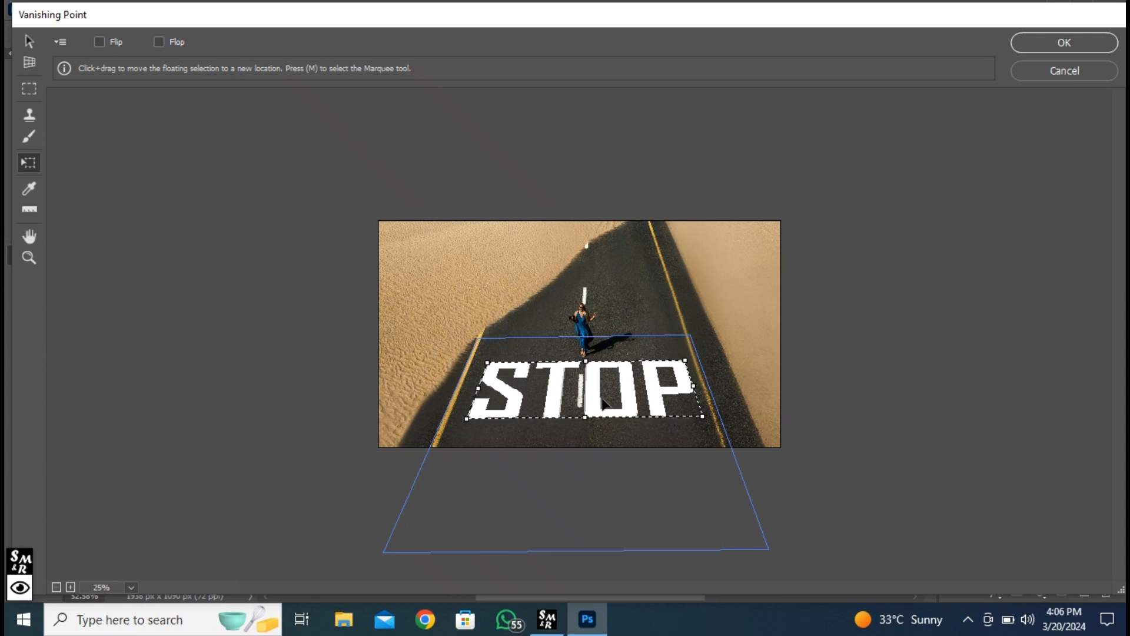
{"action": "key", "text": "Left"}
{"action": "key", "text": "Left"}
{"action": "key", "text": "Left"}
{"action": "key", "text": "Left"}
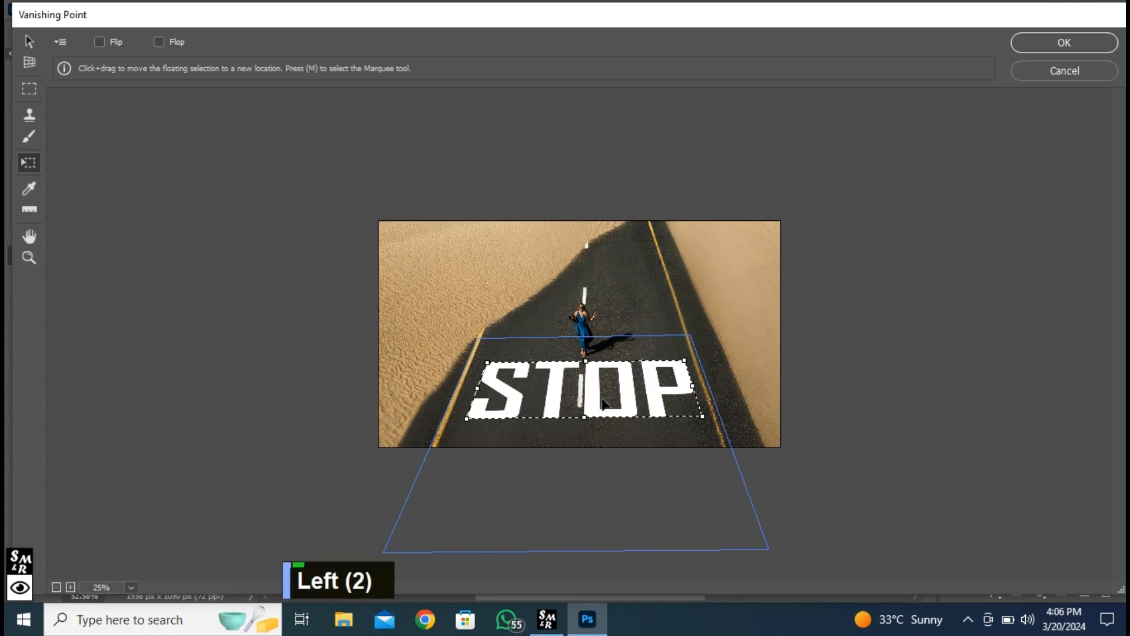
{"action": "key", "text": "Left"}
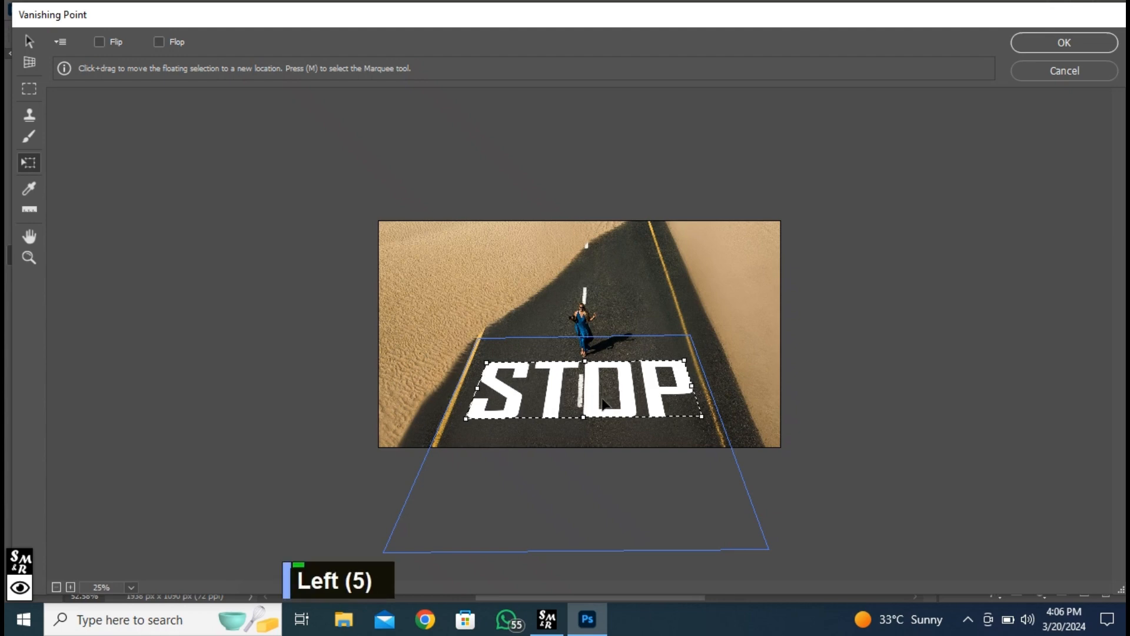
{"action": "left_click", "coordinate": [1072, 50]}
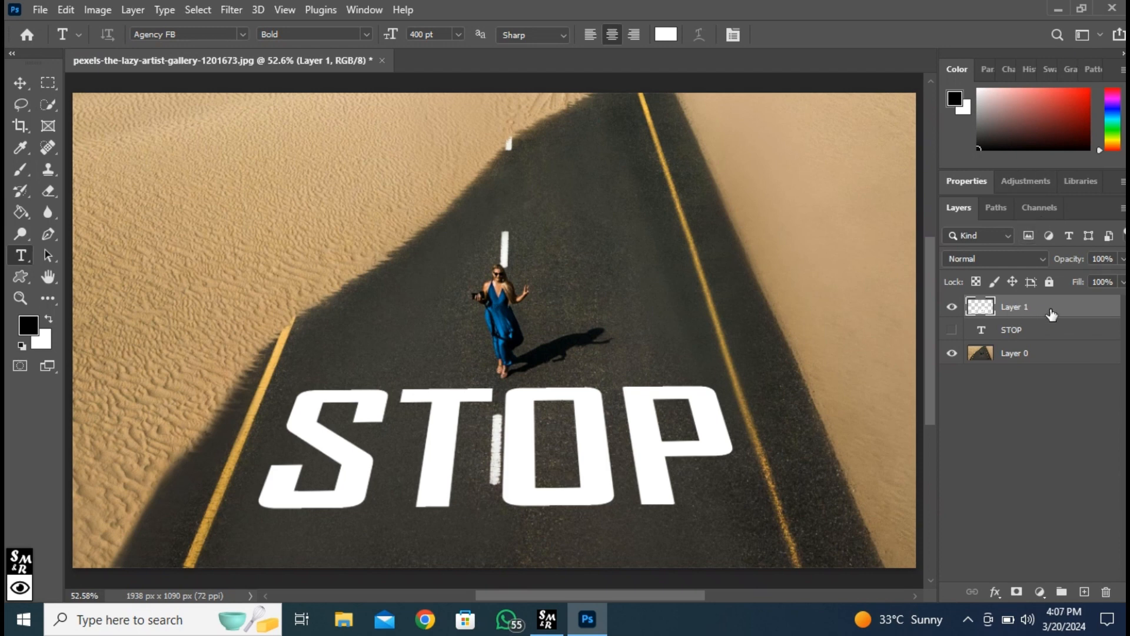
Step: In Layer 1's blending options, split the Underlying Layer Blend If range to 0/81 for the darks and 134/226 for the lights
{"action": "double_click", "coordinate": [1065, 309]}
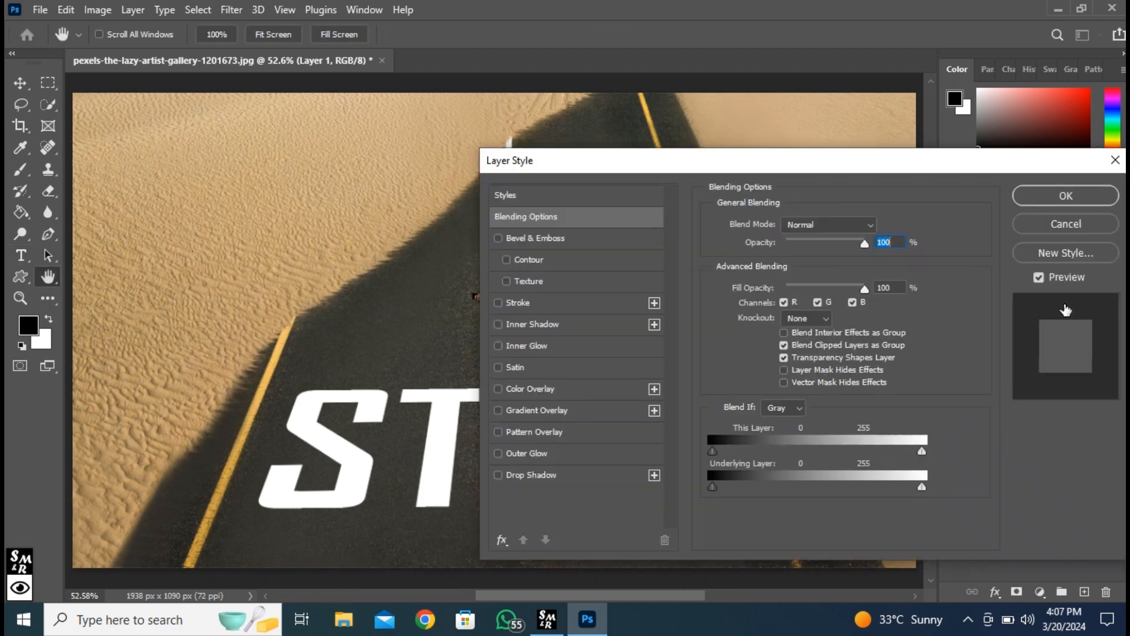
{"action": "left_click_drag", "start_coordinate": [852, 165], "coordinate": [881, 85]}
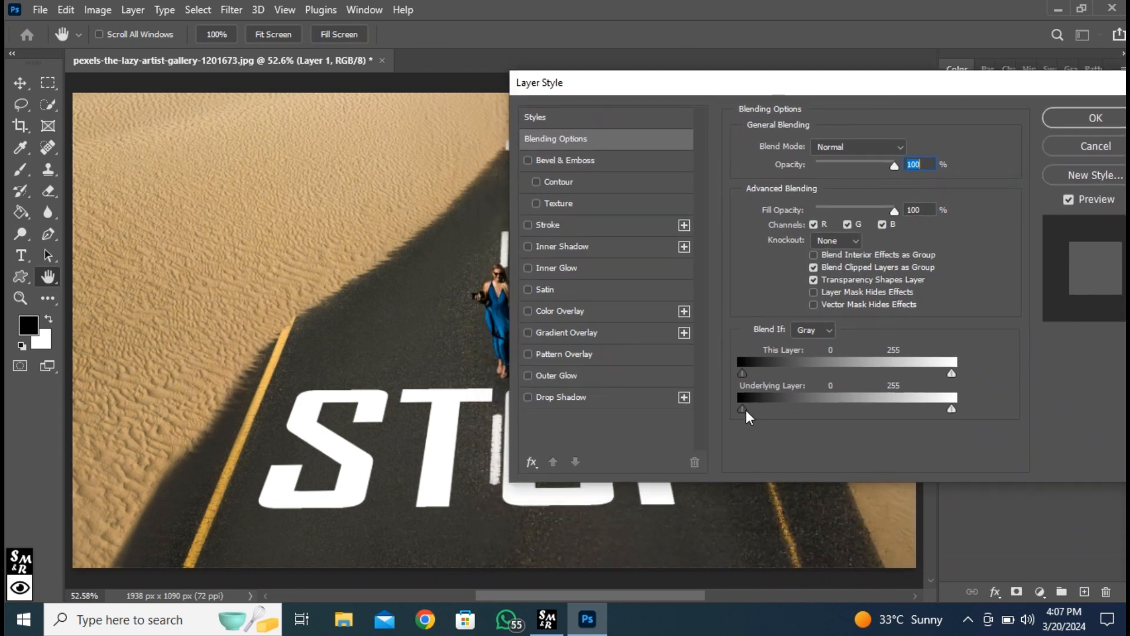
{"action": "left_click_drag", "start_coordinate": [746, 409], "coordinate": [809, 414], "text": "alt"}
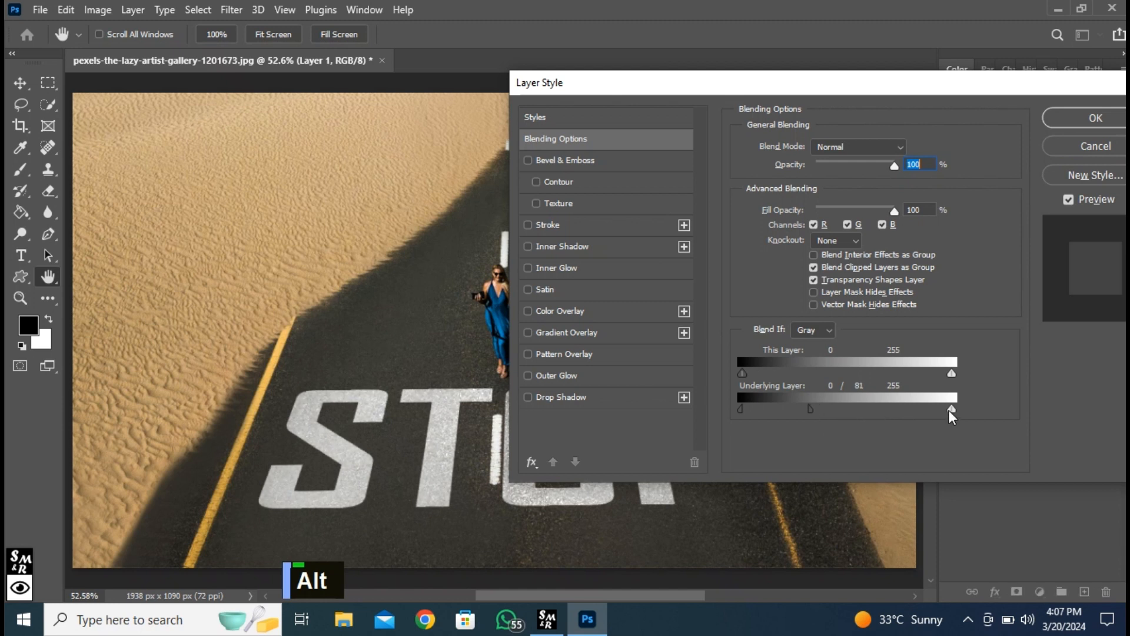
{"action": "left_click_drag", "start_coordinate": [948, 409], "coordinate": [857, 424]}
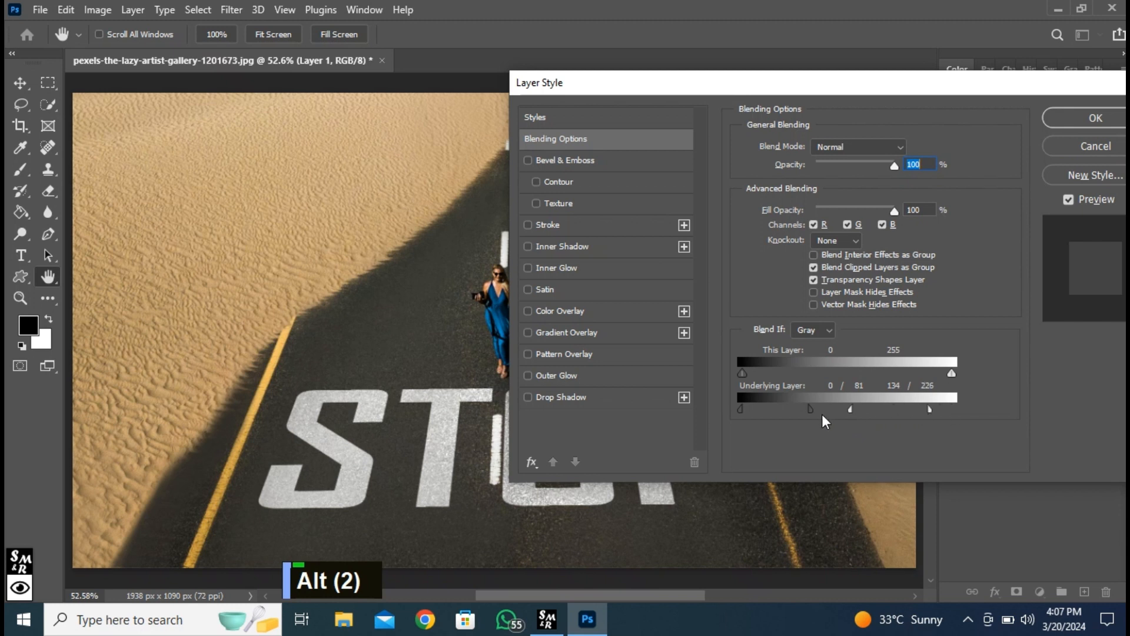
Step: Refine the Underlying Layer dark range to 48/68 so more asphalt texture shows through the lettering, and apply the layer style
{"action": "left_click_drag", "start_coordinate": [748, 407], "coordinate": [795, 412]}
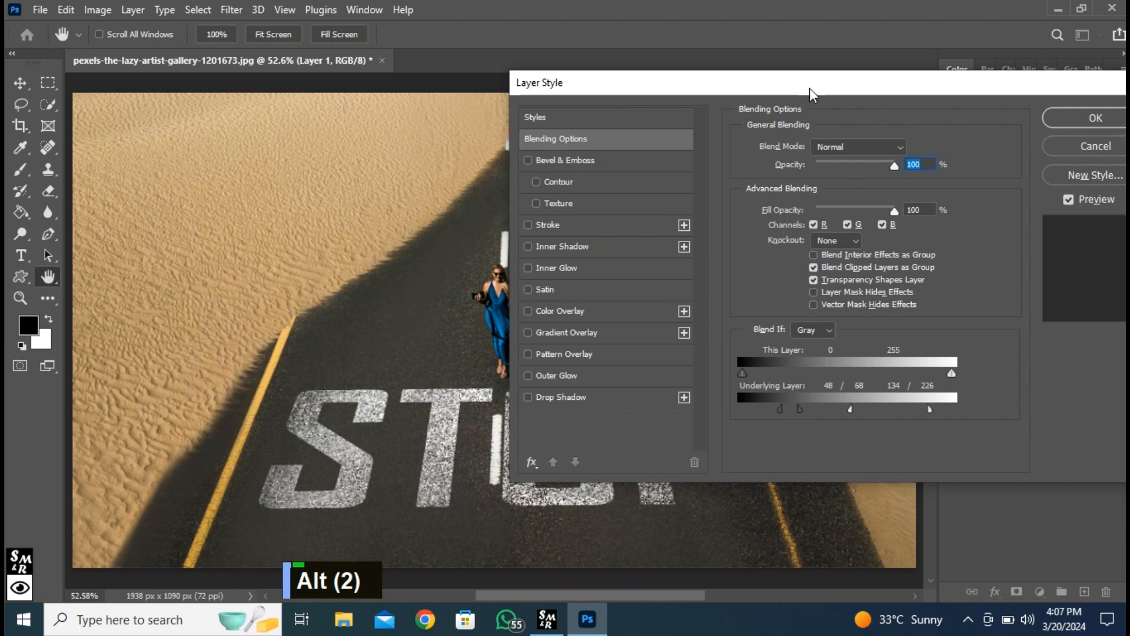
{"action": "left_click_drag", "start_coordinate": [814, 85], "coordinate": [743, 112]}
{"action": "left_click", "coordinate": [999, 151]}
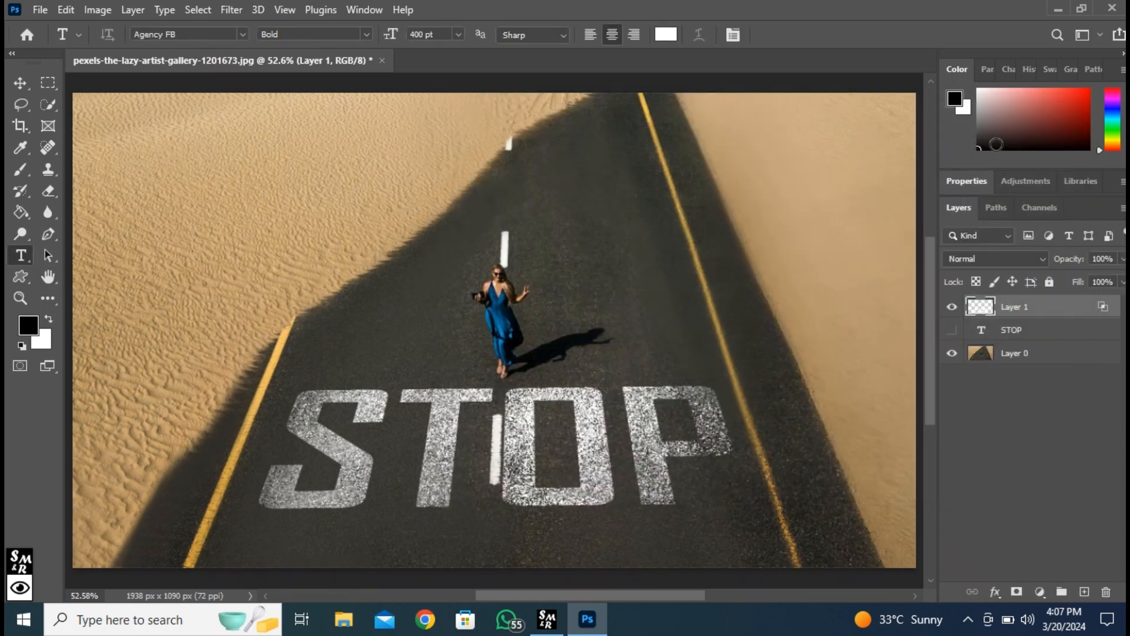
Step: Toggle the visibility of Layer 1 to compare the road with and without the blended STOP lettering
{"action": "left_click", "coordinate": [952, 307]}
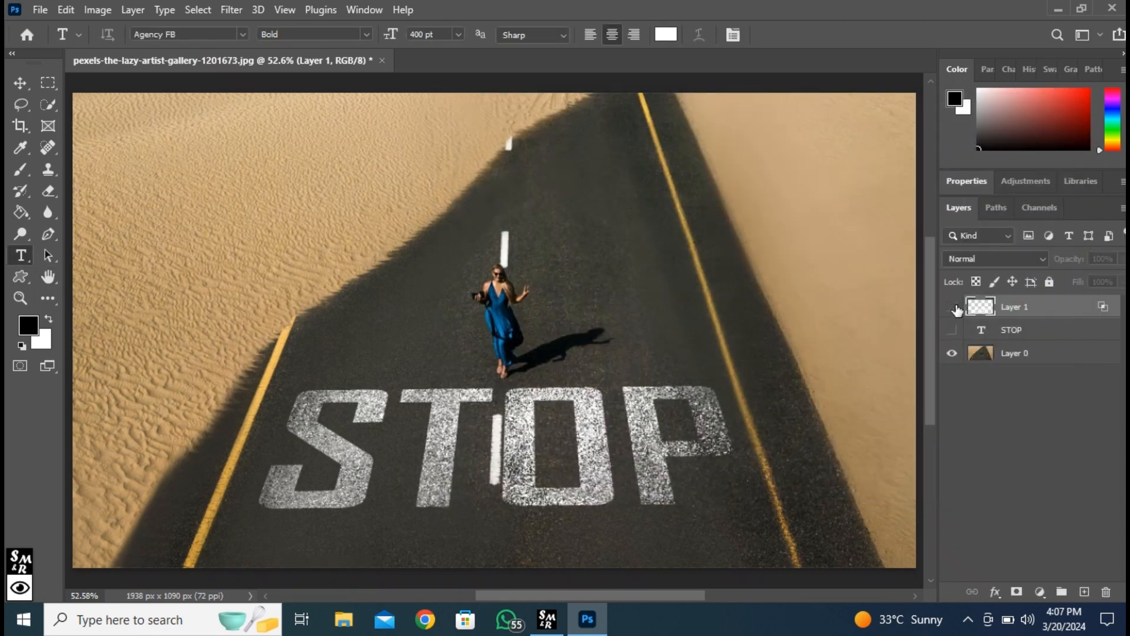
{"action": "left_click", "coordinate": [952, 306]}
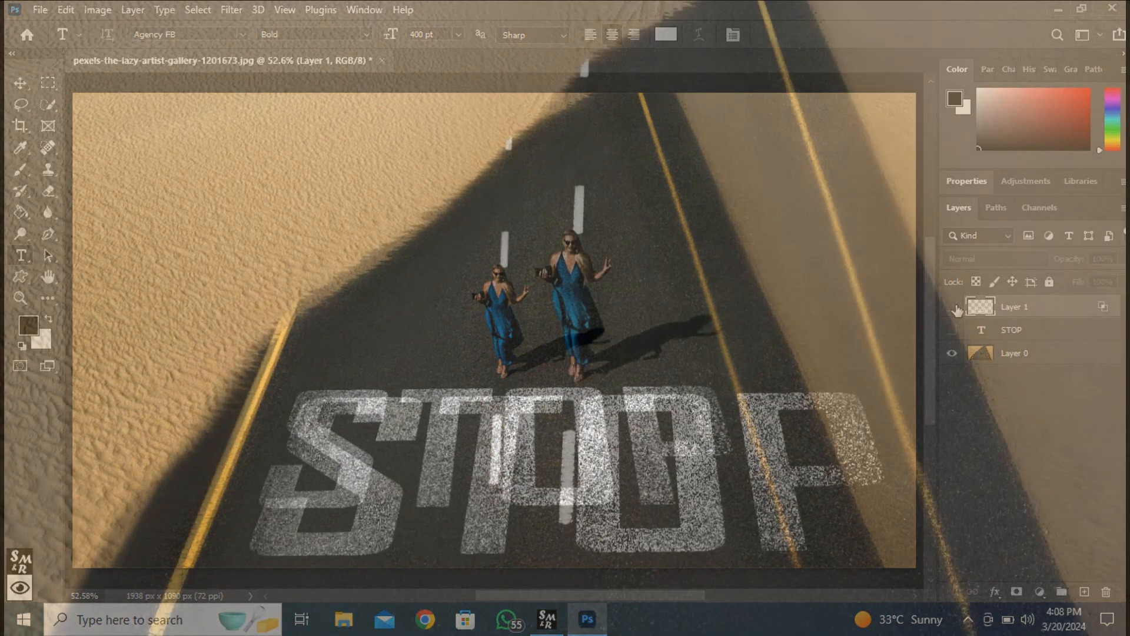